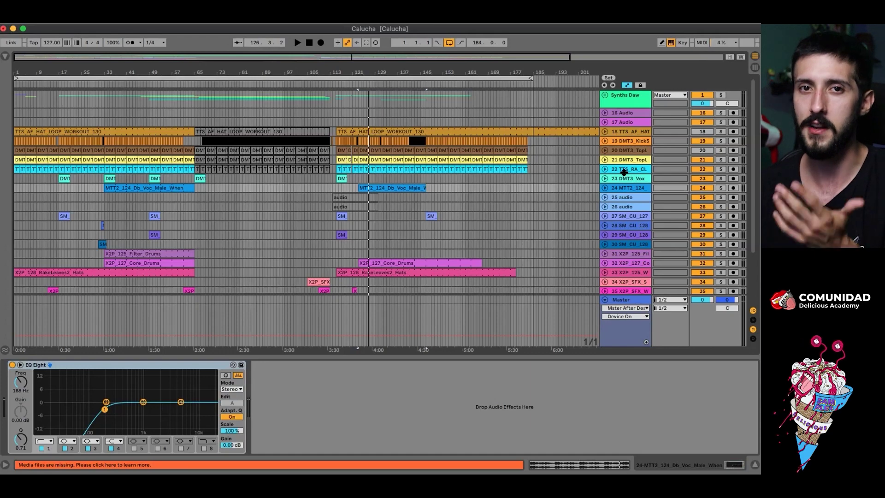
Step: Show the mixer without the return tracks and play the song to review the levels of all channels
{"action": "key", "text": "Tab"}
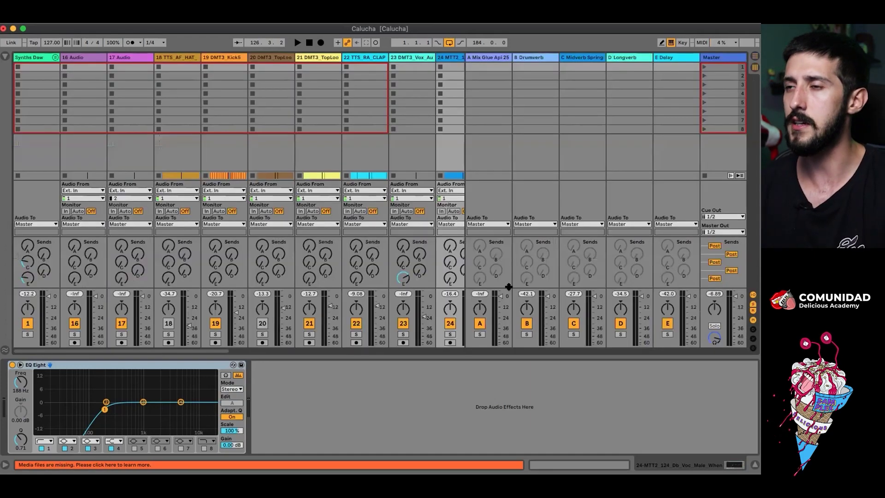
{"action": "left_click", "coordinate": [751, 311]}
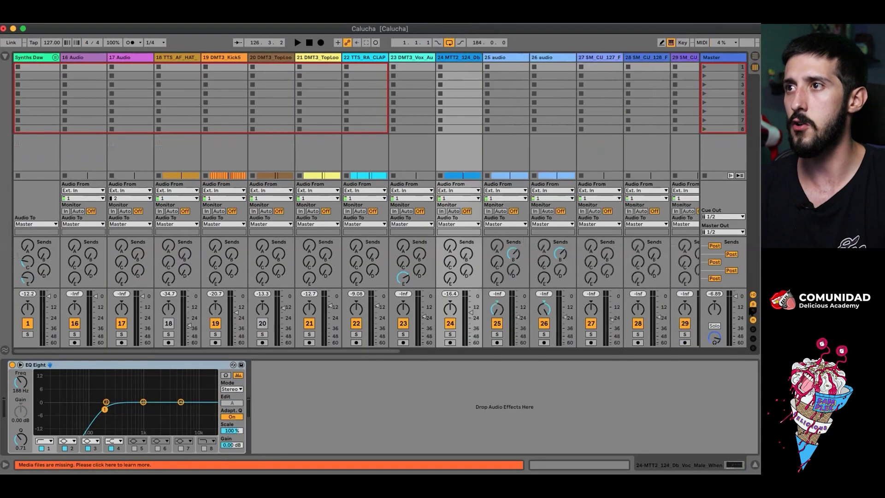
{"action": "scroll", "coordinate": [347, 254], "scroll_direction": "right", "scroll_amount": 2}
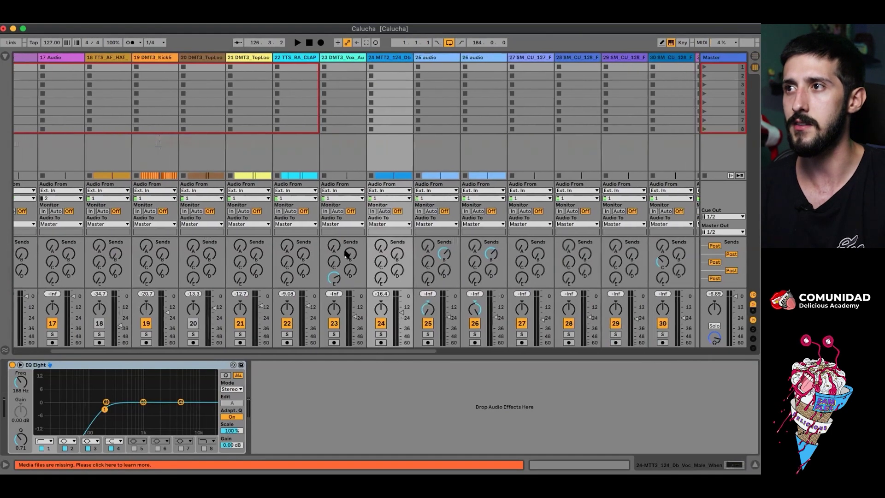
{"action": "key", "text": "space"}
{"action": "scroll", "coordinate": [346, 254], "scroll_direction": "right", "scroll_amount": 5}
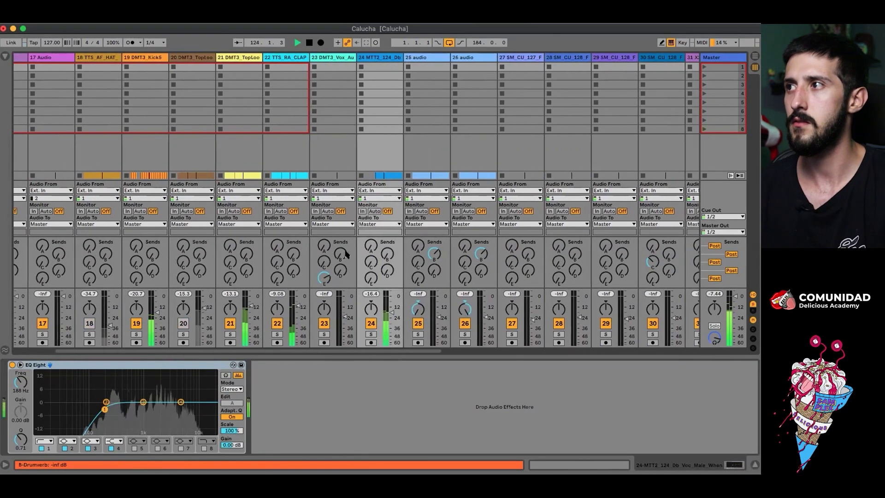
{"action": "scroll", "coordinate": [347, 254], "scroll_direction": "left", "scroll_amount": 6}
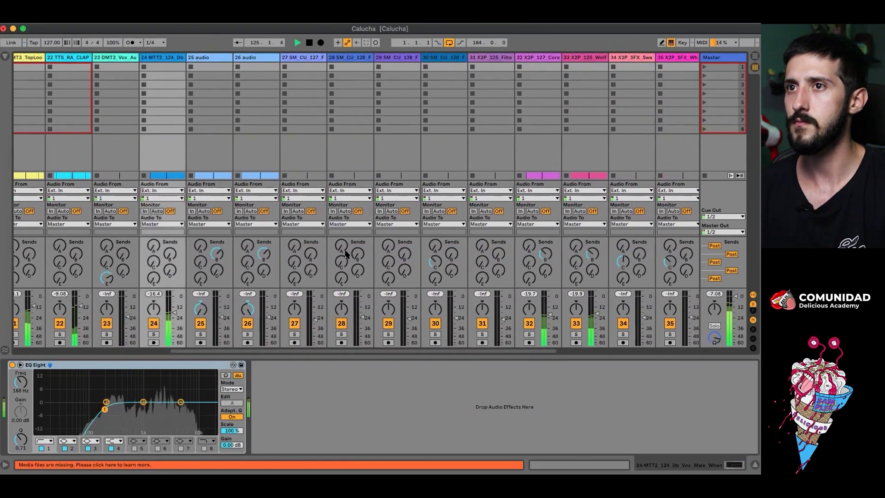
{"action": "key", "text": "space"}
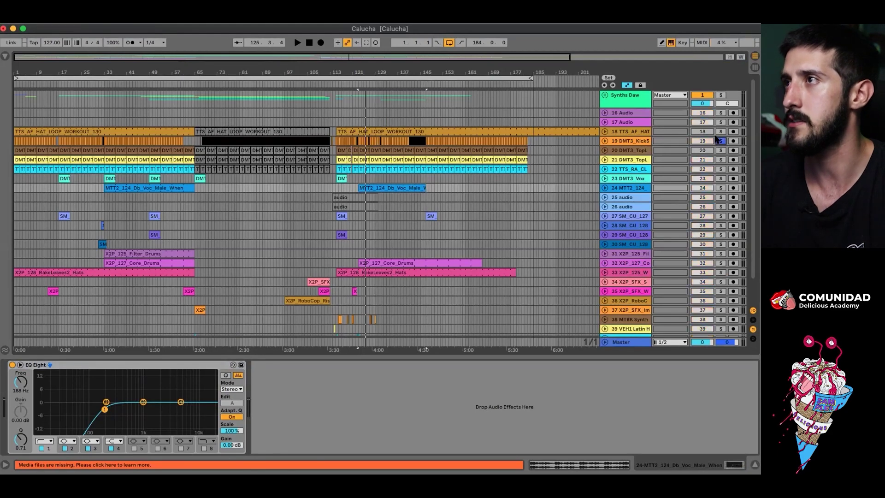
Step: Raise the soloed DMT3 kick track's volume to -7.0 dB and low-cut it at 24.6 Hz with EQ Eight
{"action": "left_click", "coordinate": [595, 143]}
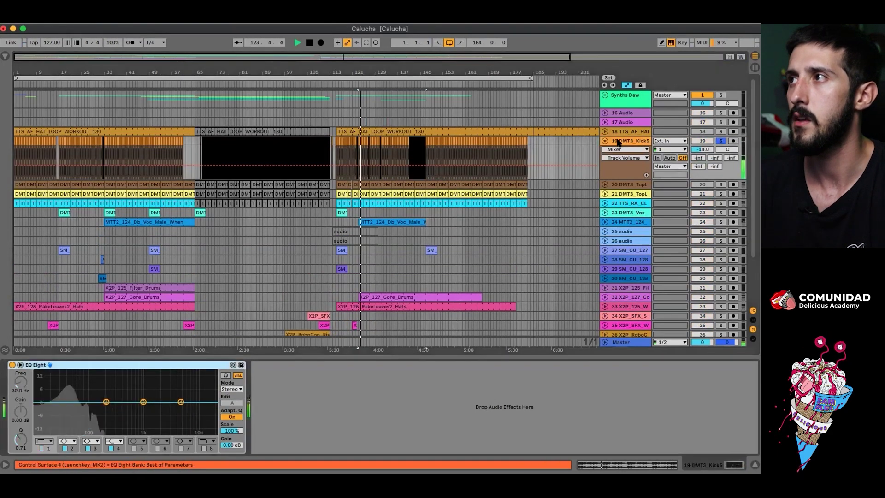
{"action": "key", "text": "Tab"}
{"action": "key", "text": "space"}
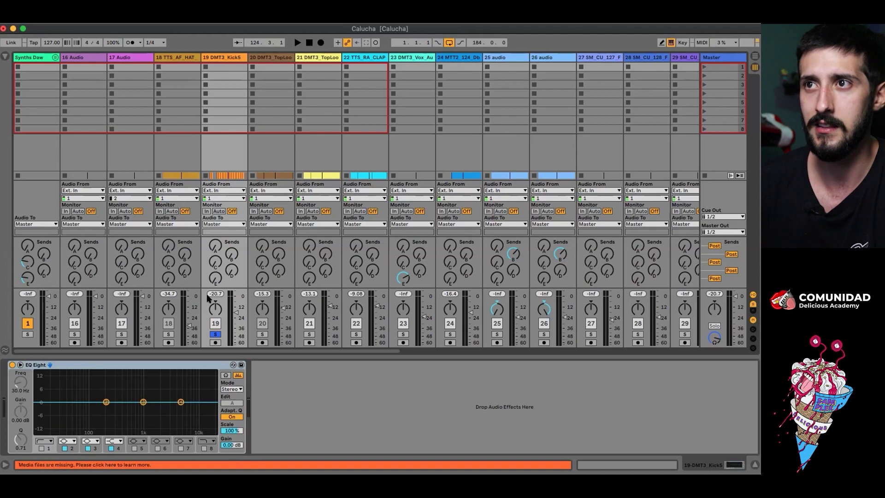
{"action": "key", "text": "space"}
{"action": "left_click_drag", "start_coordinate": [239, 311], "coordinate": [237, 302]}
{"action": "key", "text": "space"}
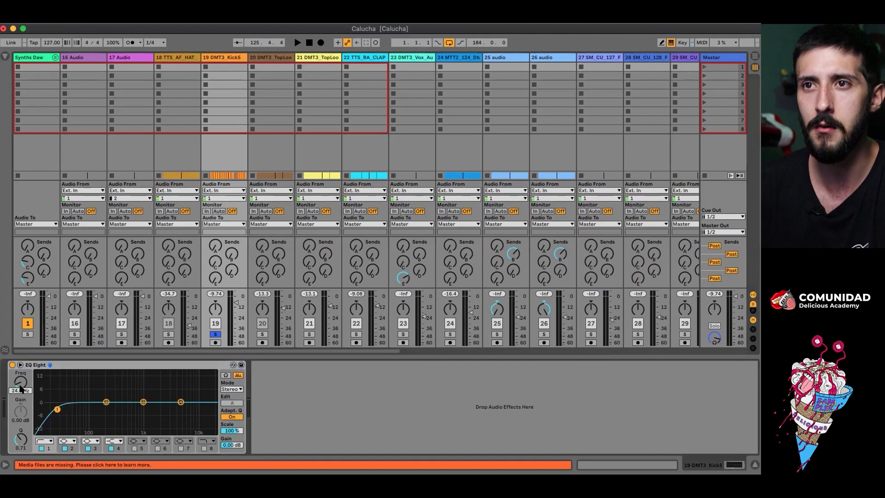
{"action": "key", "text": "space"}
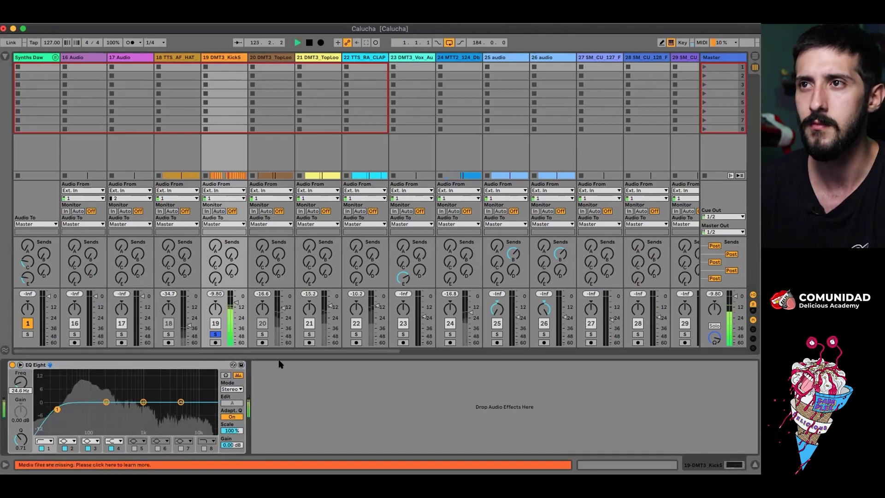
{"action": "key", "text": "space"}
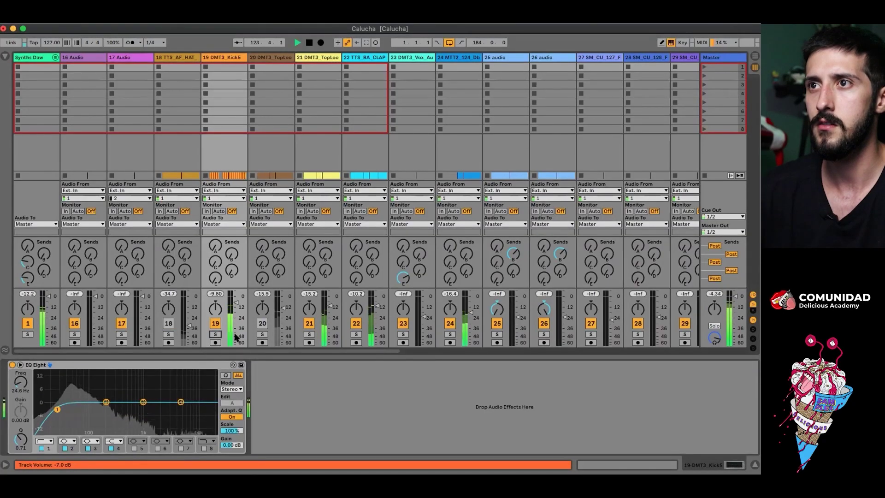
Step: Fold the DMT3 kick track in the arrangement and check the full mix's master level in the mixer
{"action": "key", "text": "Tab"}
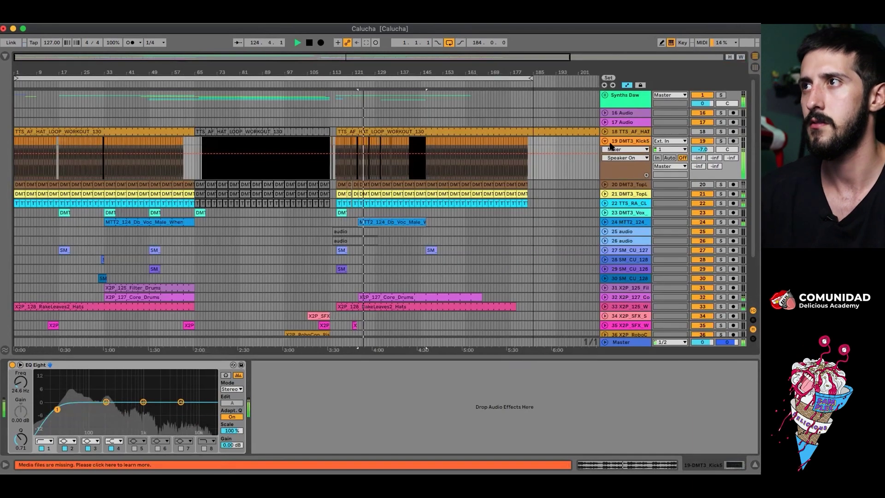
{"action": "left_click", "coordinate": [612, 142]}
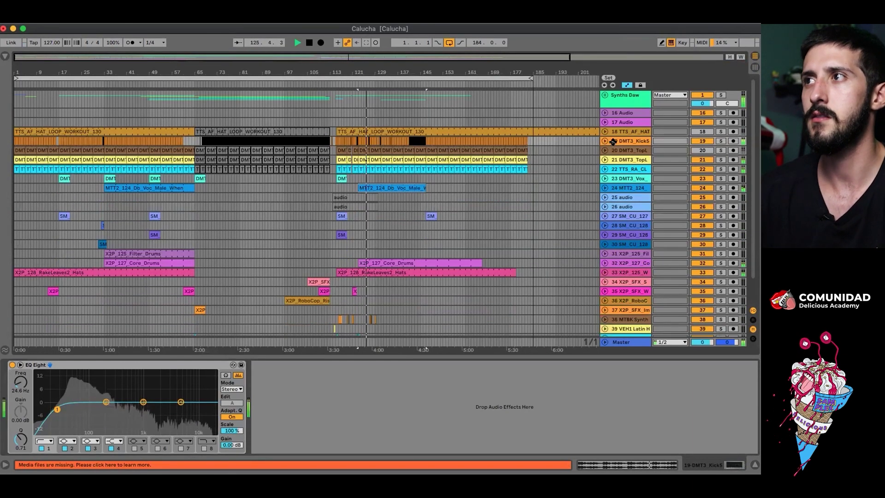
{"action": "key", "text": "Tab"}
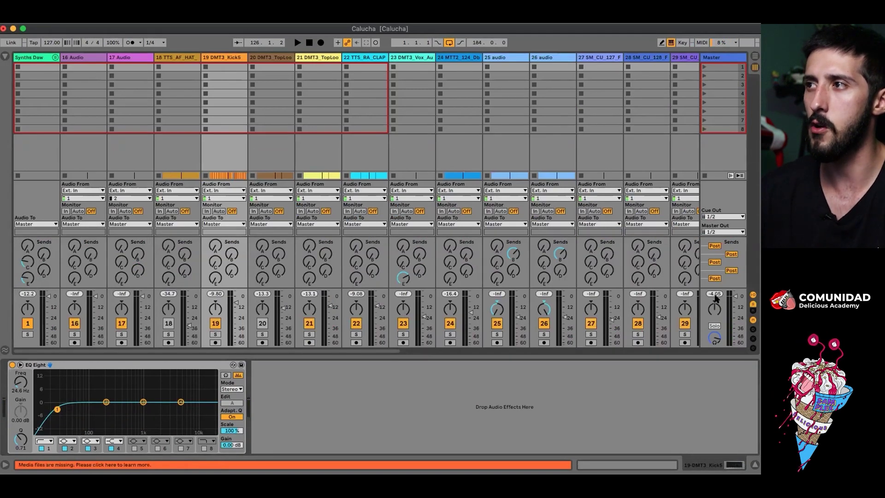
Step: Unfold the Synths Daw and Peak groups in the arrangement and solo the 7 Audio track
{"action": "key", "text": "Tab"}
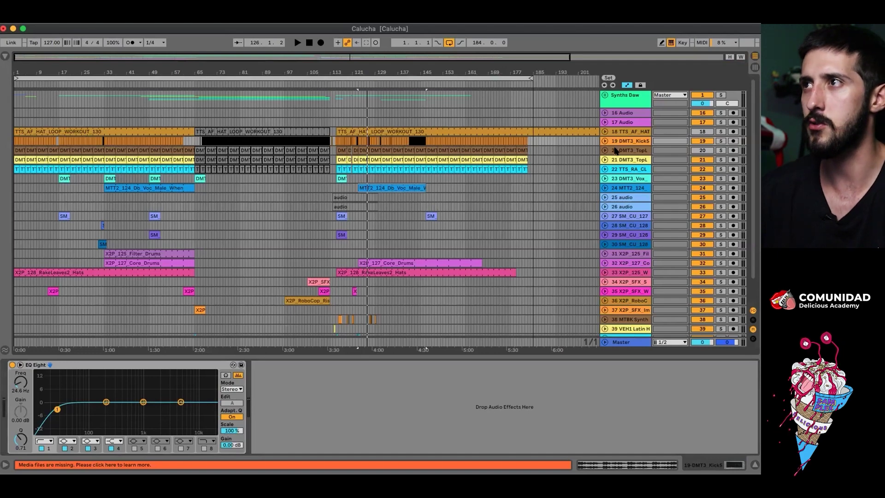
{"action": "left_click", "coordinate": [604, 96]}
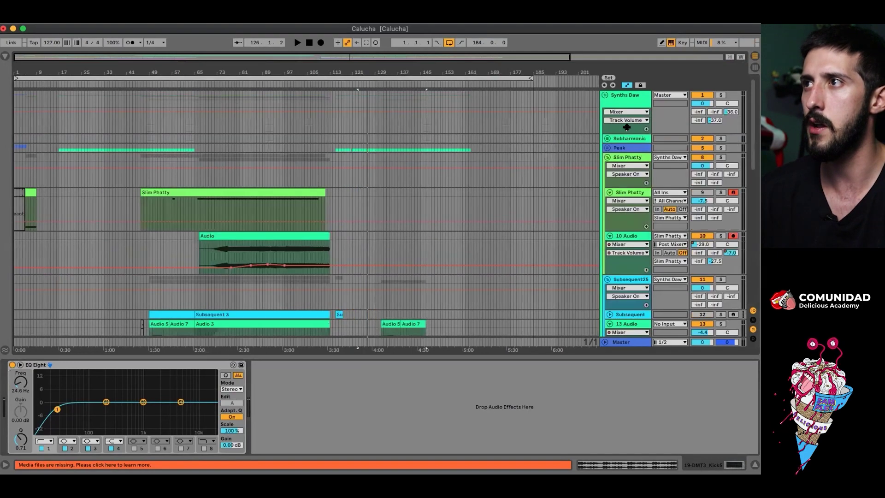
{"action": "left_click", "coordinate": [607, 158]}
{"action": "left_click", "coordinate": [607, 148]}
{"action": "left_click", "coordinate": [610, 192]}
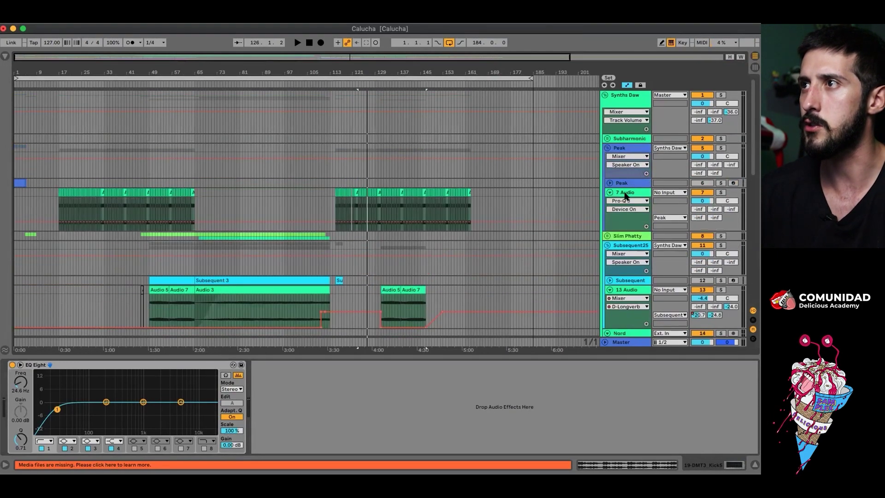
{"action": "left_click", "coordinate": [627, 194]}
{"action": "left_click", "coordinate": [721, 192]}
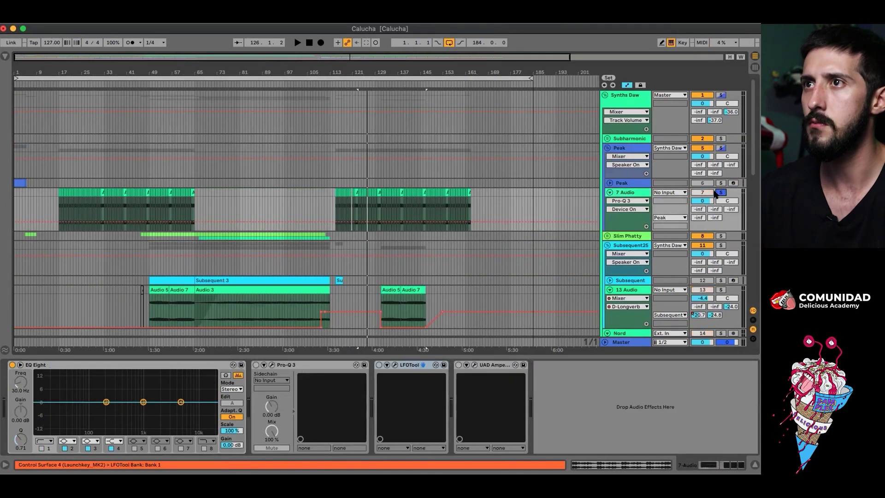
Step: Play the soloed 7 Audio track near bar 123, hide automation, and select the Audio 6 clip starting at bar 123
{"action": "key", "text": "space"}
{"action": "left_click", "coordinate": [361, 75]}
{"action": "key", "text": "plus"}
{"action": "key", "text": "plus"}
{"action": "key", "text": "plus"}
{"action": "key", "text": "plus"}
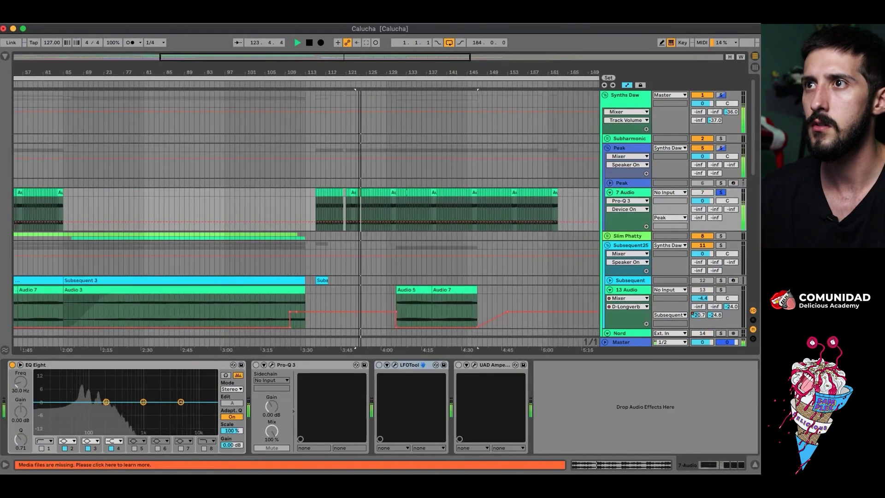
{"action": "key", "text": "space"}
{"action": "key", "text": "plus"}
{"action": "key", "text": "plus"}
{"action": "key", "text": "plus"}
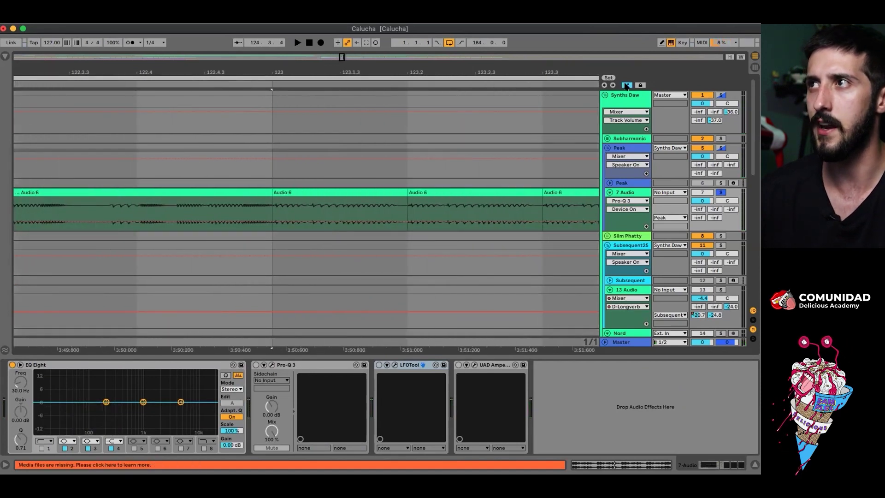
{"action": "left_click", "coordinate": [627, 85]}
{"action": "left_click", "coordinate": [276, 199]}
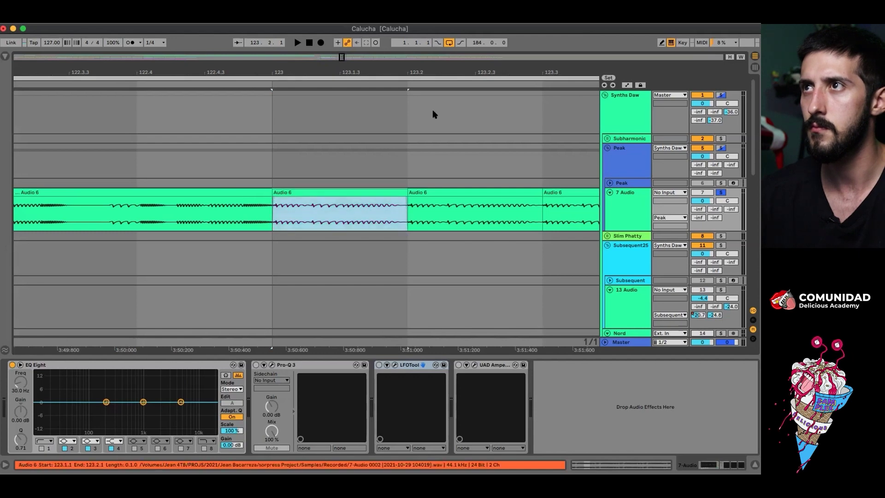
Step: Audition the short Audio 6 clips on the 7 Audio track across the beats of bar 123
{"action": "key", "text": "space"}
{"action": "left_click_drag", "start_coordinate": [454, 70], "coordinate": [289, 70]}
{"action": "key", "text": "space"}
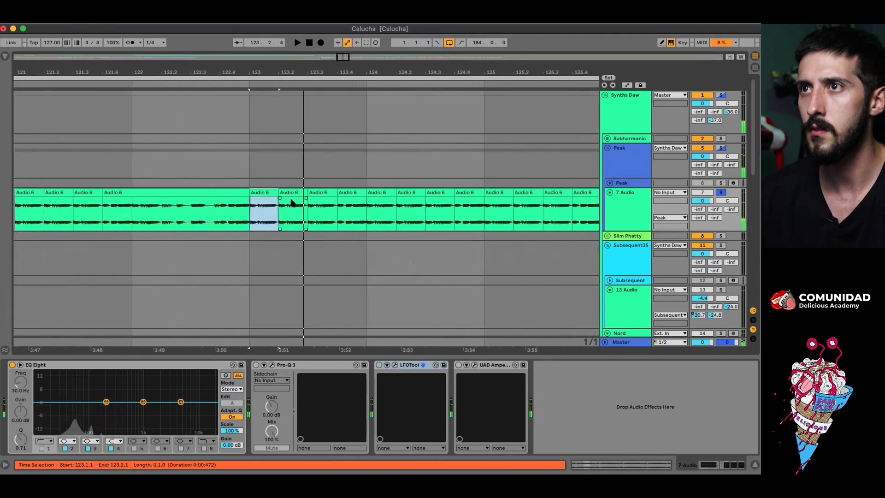
{"action": "key", "text": "Right"}
{"action": "key", "text": "Right"}
{"action": "key", "text": "Right"}
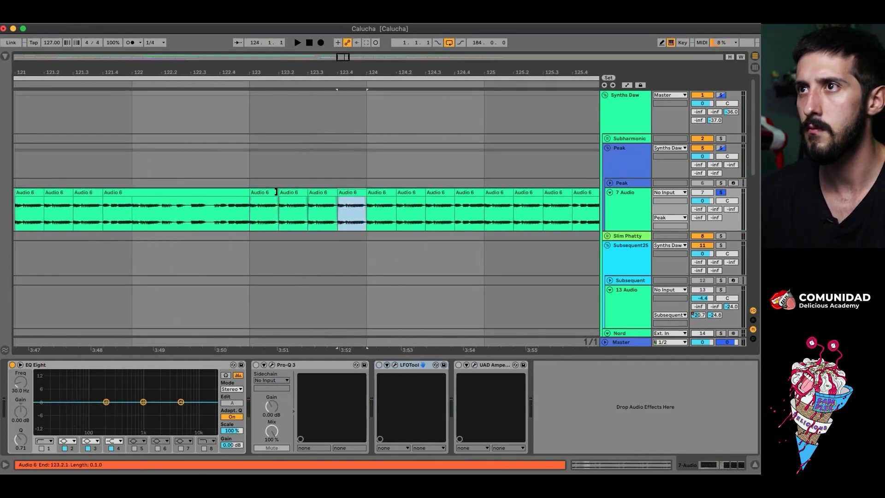
{"action": "key", "text": "Left"}
{"action": "key", "text": "space"}
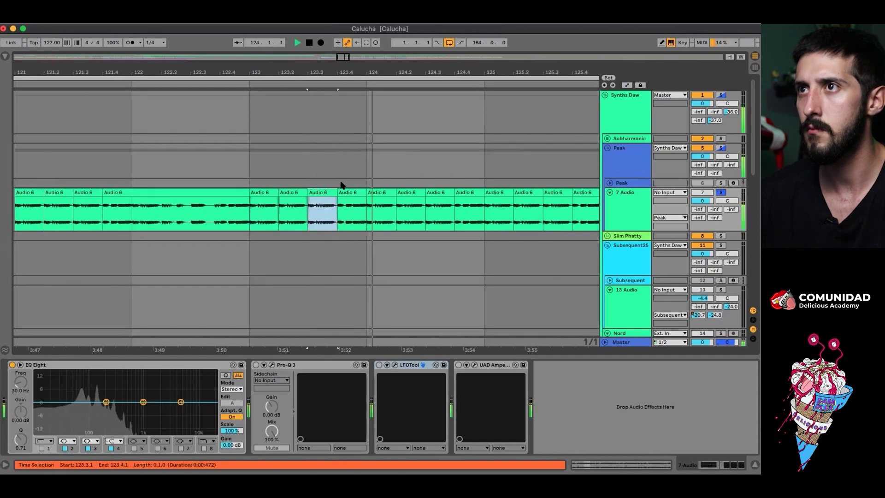
{"action": "left_click", "coordinate": [338, 199]}
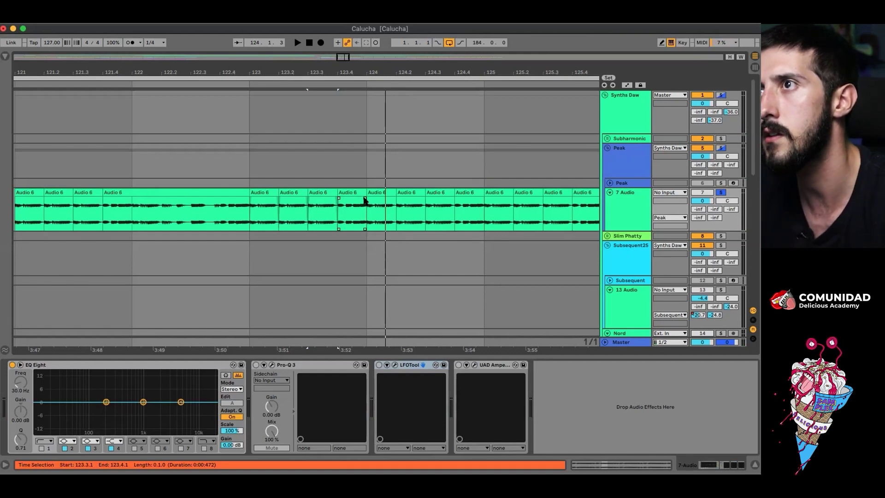
{"action": "key", "text": "space"}
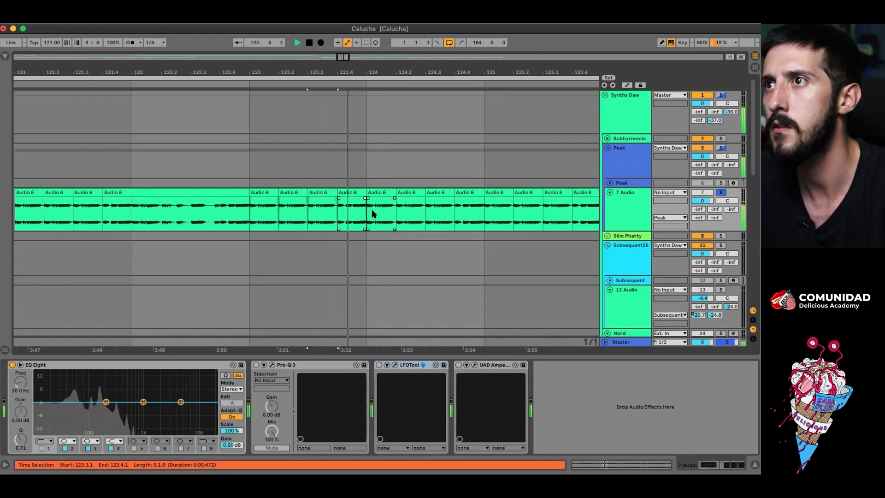
Step: Duplicate bar 123 of the 7 Audio track repeatedly up to bar 131 and play it from bar 123
{"action": "left_click_drag", "start_coordinate": [365, 212], "coordinate": [252, 212]}
{"action": "key", "text": "super+d"}
{"action": "left_click_drag", "start_coordinate": [394, 72], "coordinate": [395, 73]}
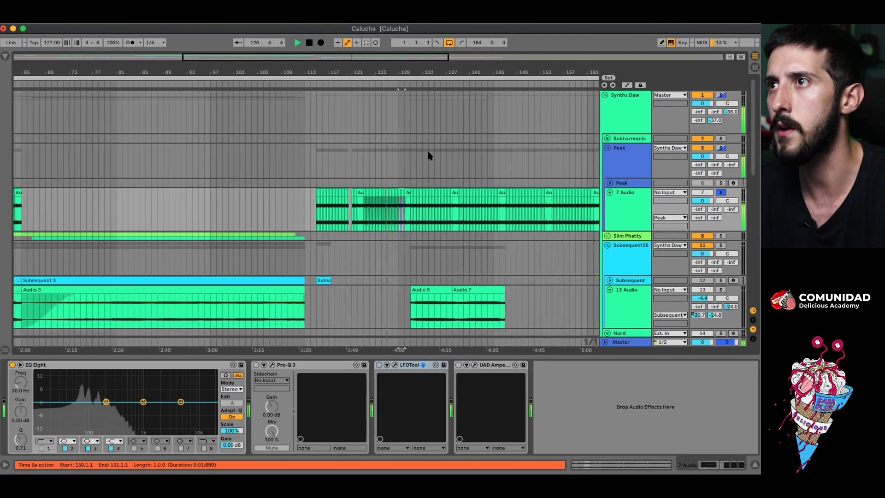
{"action": "left_click", "coordinate": [365, 221]}
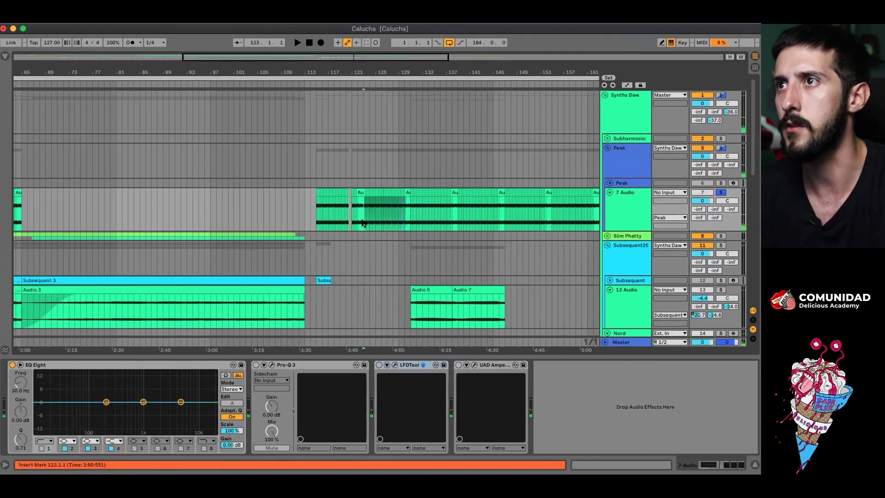
{"action": "key", "text": "space"}
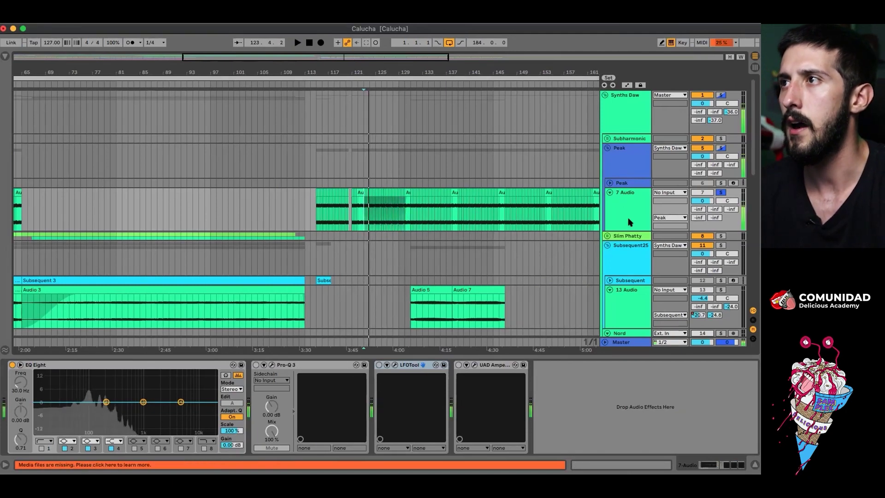
Step: Enable the low-cut band 1 of EQ Eight on the 7 Audio track and set its frequency to 38.3 Hz
{"action": "left_click", "coordinate": [41, 448]}
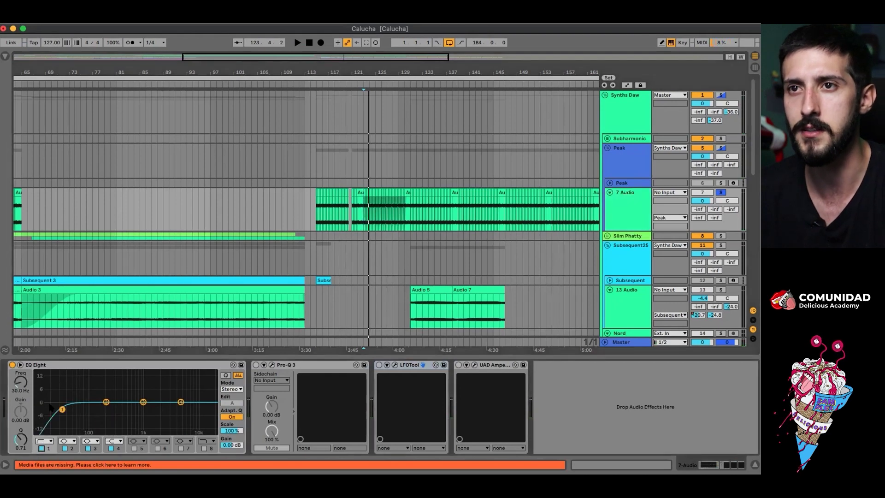
{"action": "key", "text": "space"}
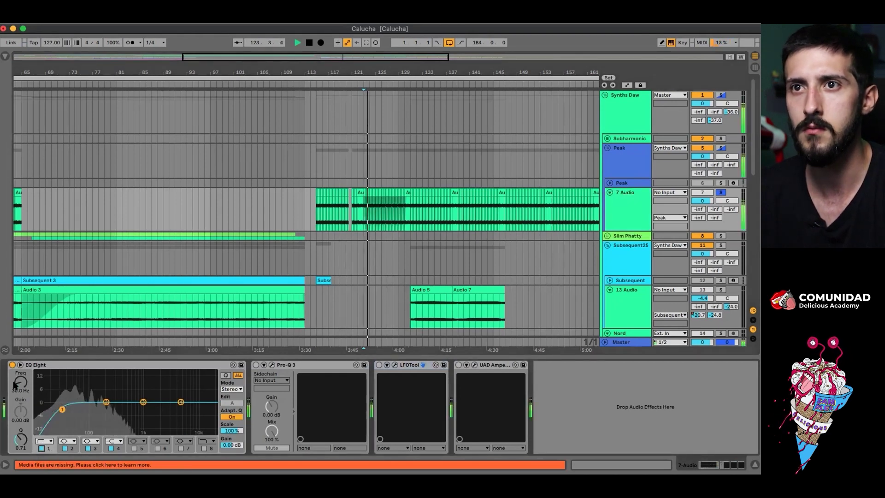
{"action": "left_click_drag", "start_coordinate": [15, 385], "coordinate": [15, 383]}
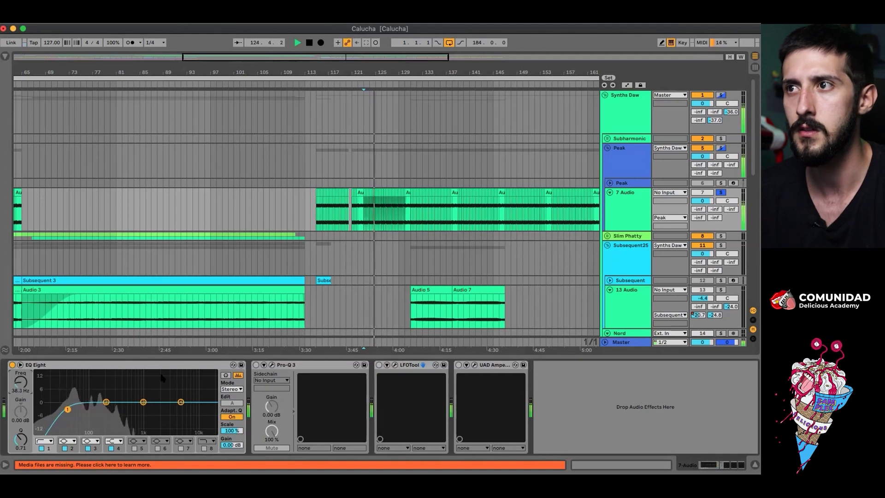
{"action": "key", "text": "space"}
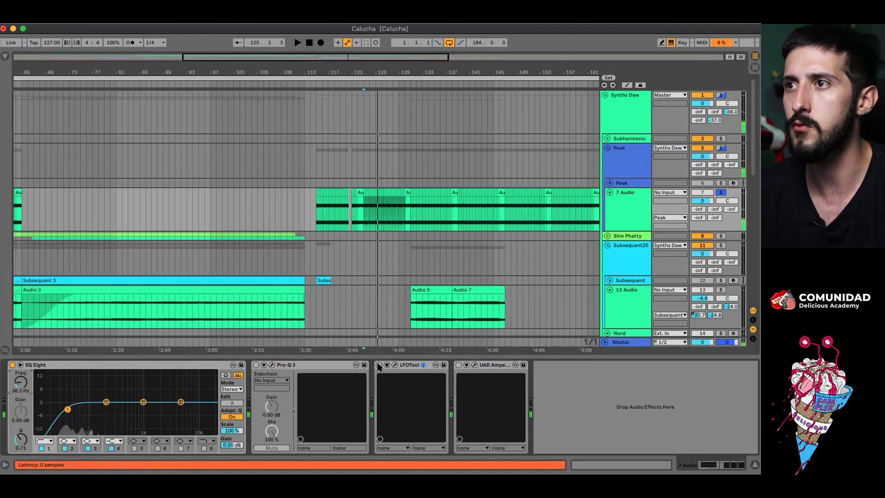
Step: Turn on LFOTool on the 7 Audio track and play the bass with its volume curve window in full view
{"action": "left_click", "coordinate": [395, 365]}
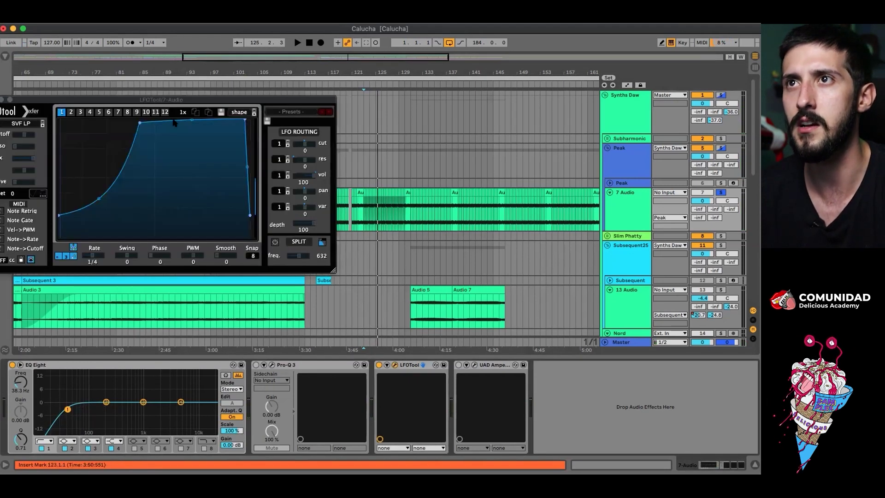
{"action": "key", "text": "space"}
{"action": "left_click_drag", "start_coordinate": [184, 103], "coordinate": [276, 113]}
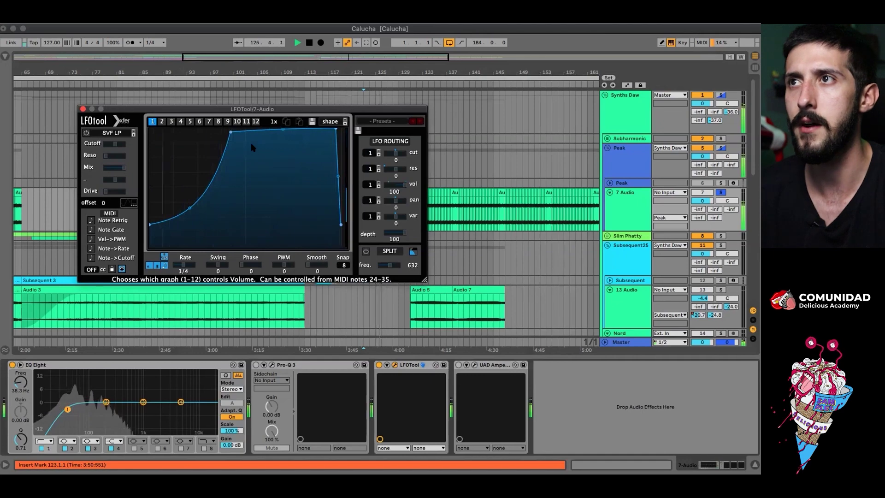
Step: Close the LFOTool window and set the 7 Audio track's volume to 1.0 dB while checking its level in the mixer
{"action": "left_click", "coordinate": [83, 109]}
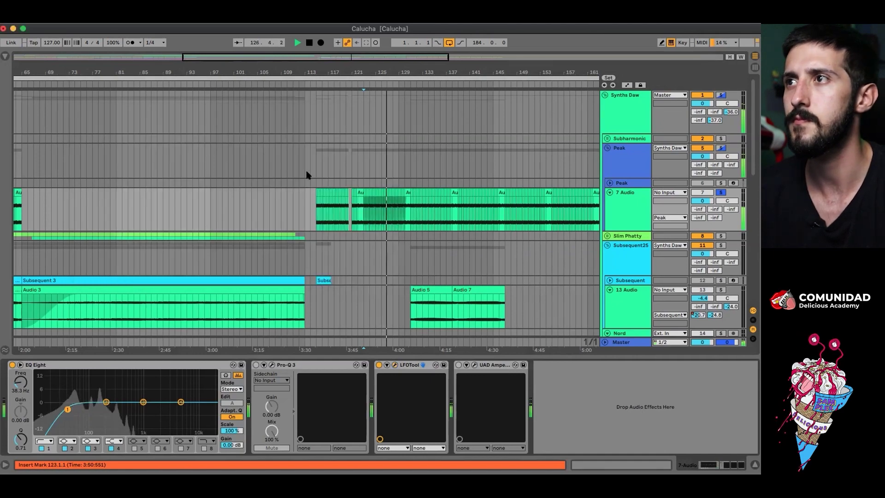
{"action": "left_click_drag", "start_coordinate": [702, 200], "coordinate": [702, 216]}
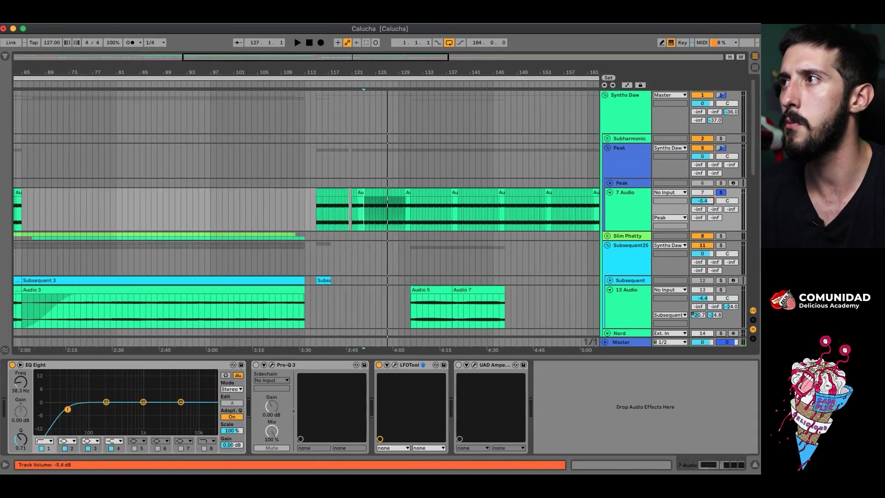
{"action": "key", "text": "Tab"}
{"action": "key", "text": "space"}
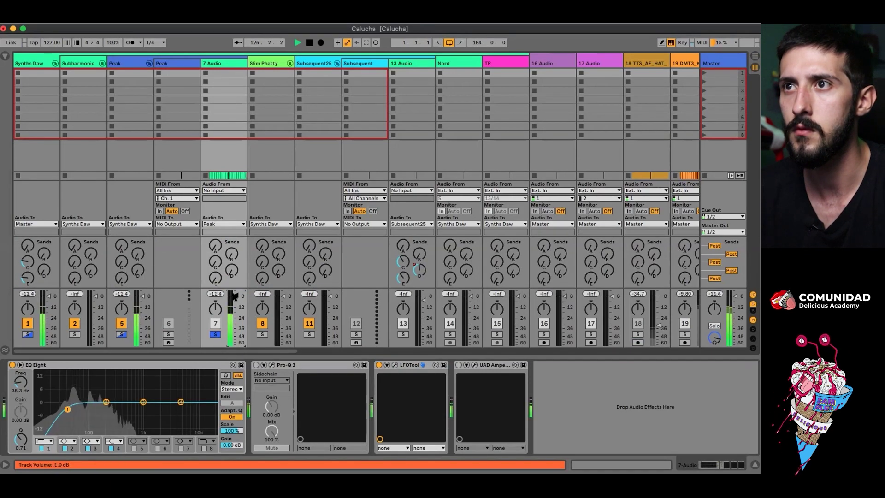
{"action": "key", "text": "space"}
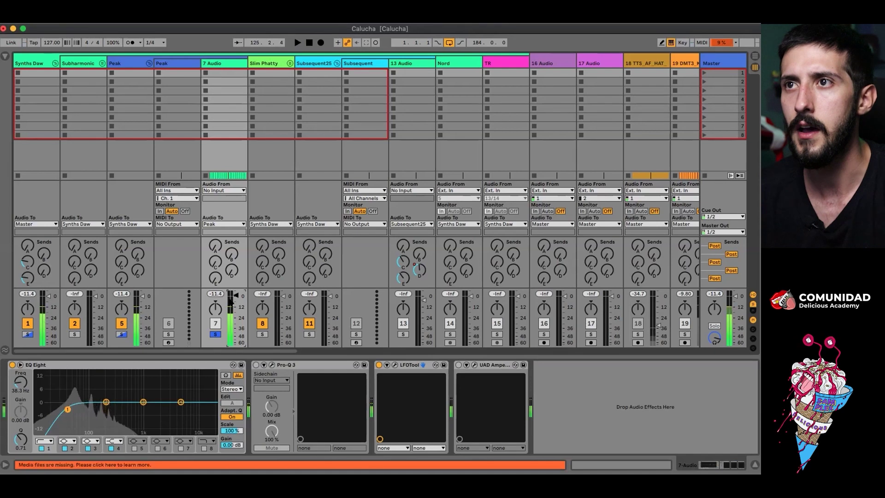
Step: Unsolo the 7 Audio track and play it with the full mix to check the master peak level
{"action": "left_click", "coordinate": [215, 334]}
{"action": "key", "text": "space"}
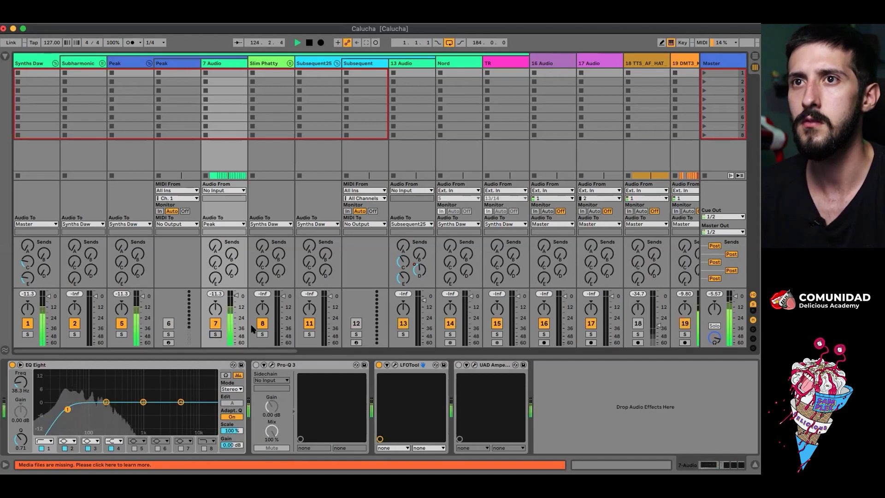
{"action": "key", "text": "Tab"}
{"action": "key", "text": "Tab"}
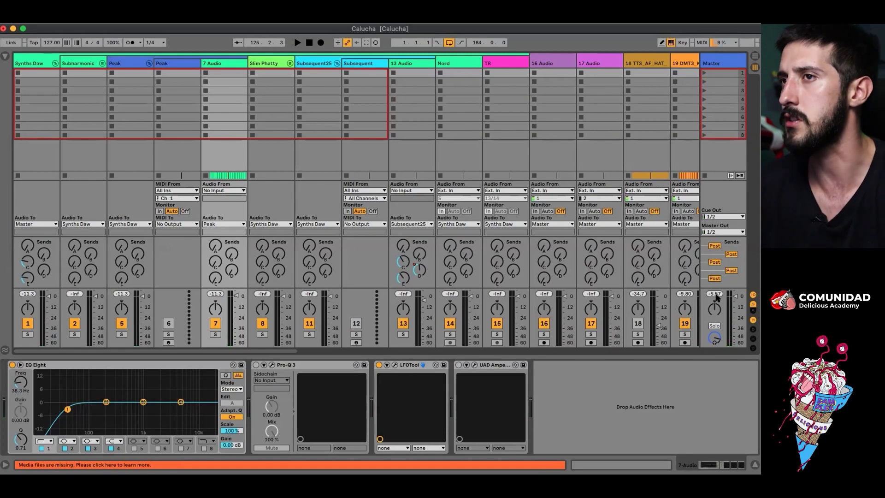
Step: Return to the arrangement and collapse the 7 Audio track and the Peak and Synths Daw groups
{"action": "key", "text": "Tab"}
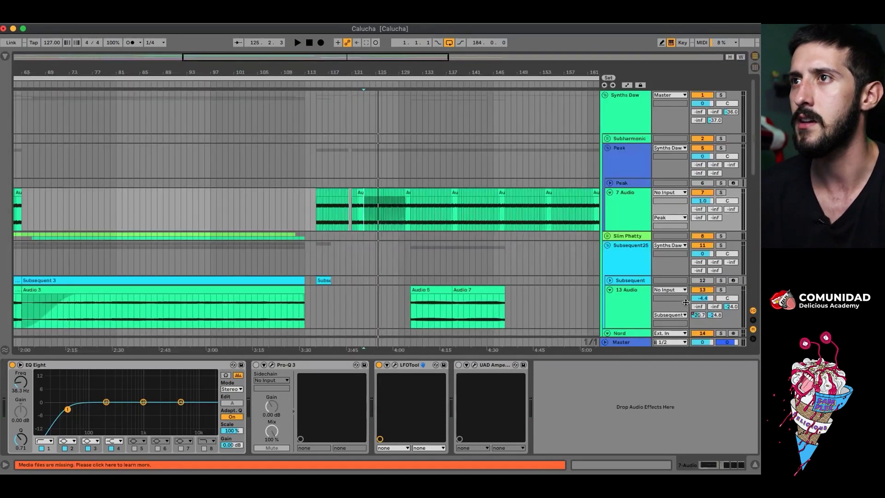
{"action": "left_click", "coordinate": [608, 192]}
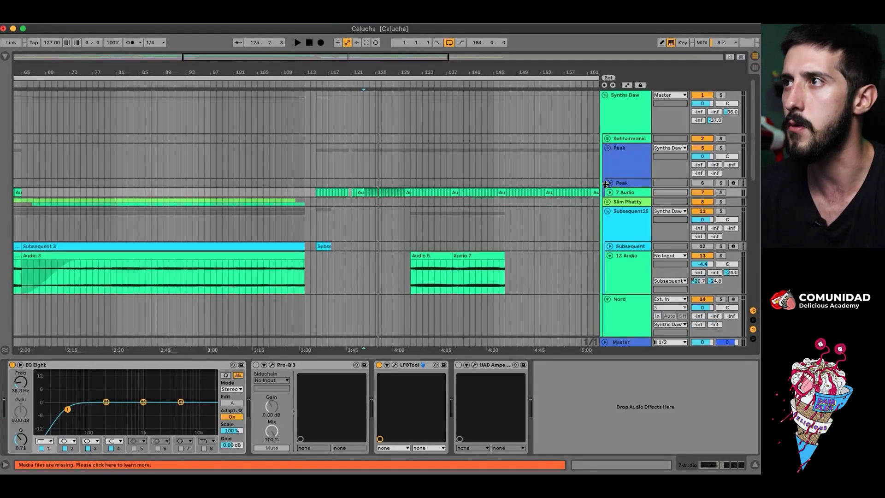
{"action": "left_click", "coordinate": [606, 148]}
{"action": "left_click", "coordinate": [605, 94]}
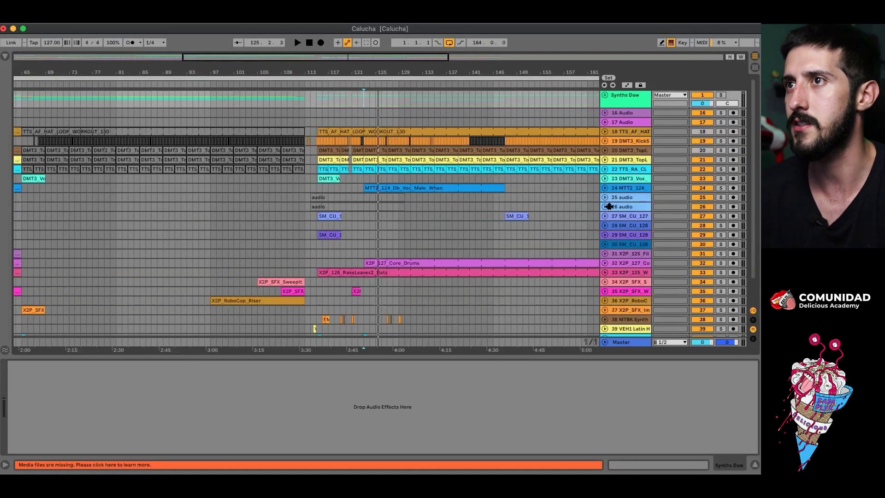
Step: Unfold the 24 MTT2_124 vocal track and lower its volume to -22.8 dB while playing the mix
{"action": "scroll", "coordinate": [613, 198], "scroll_direction": "down", "scroll_amount": 3}
{"action": "left_click", "coordinate": [605, 160]}
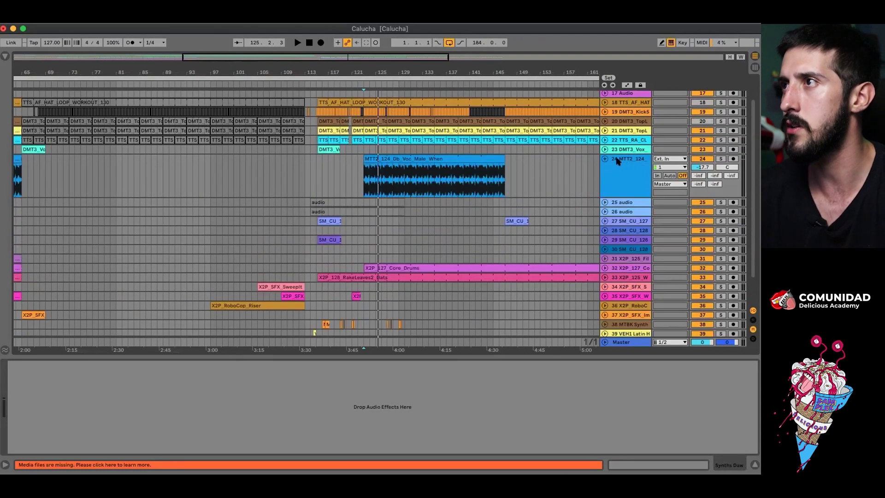
{"action": "left_click", "coordinate": [628, 159]}
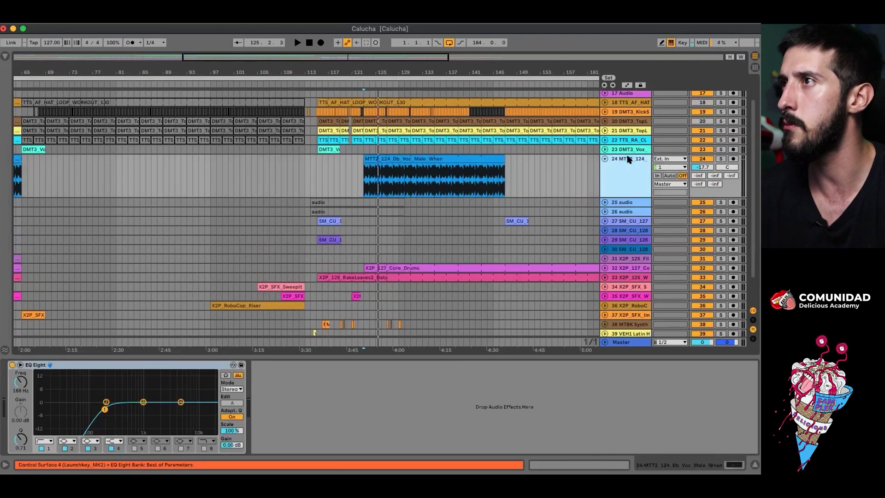
{"action": "left_click", "coordinate": [698, 168]}
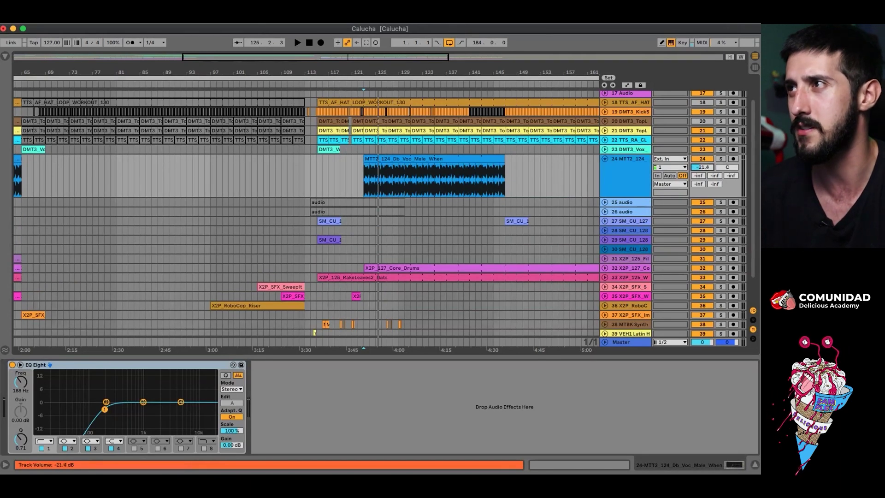
{"action": "key", "text": "space"}
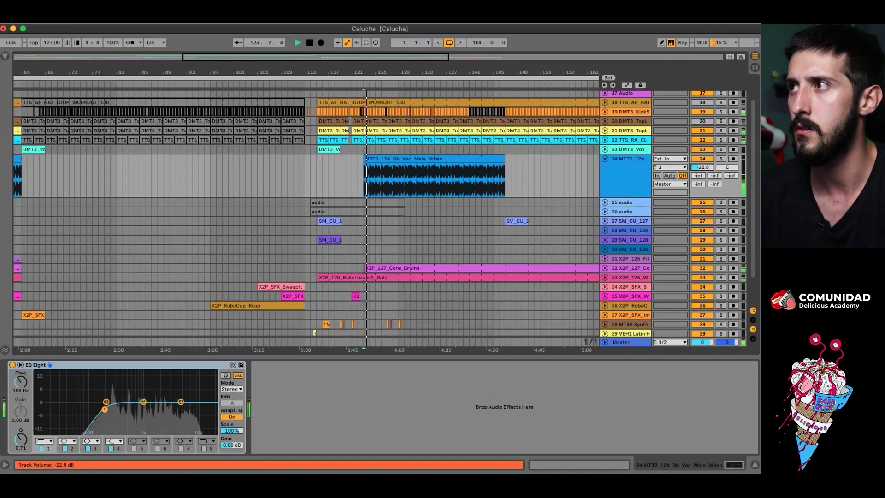
Step: Audition the 24 MTT2_124 vocal track in solo and in the mix, setting its volume to -25.3 dB
{"action": "left_click", "coordinate": [721, 159]}
{"action": "left_click", "coordinate": [721, 159]}
{"action": "key", "text": "space"}
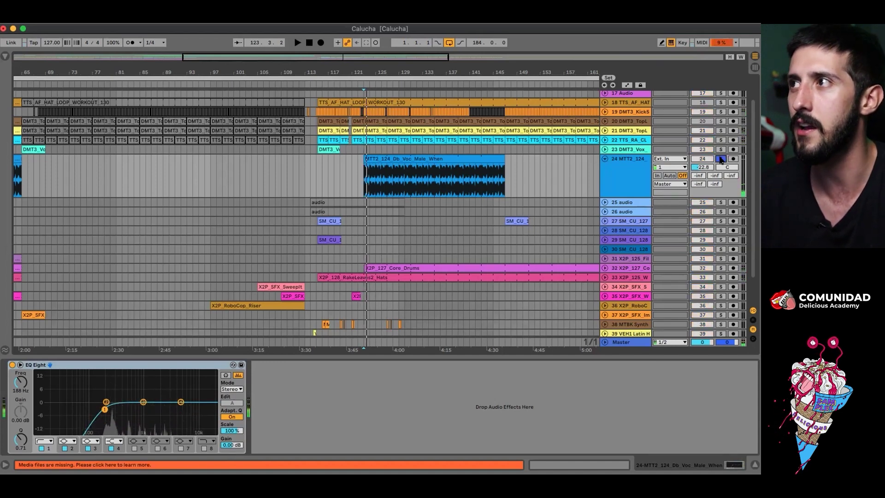
{"action": "left_click_drag", "start_coordinate": [710, 166], "coordinate": [710, 159]}
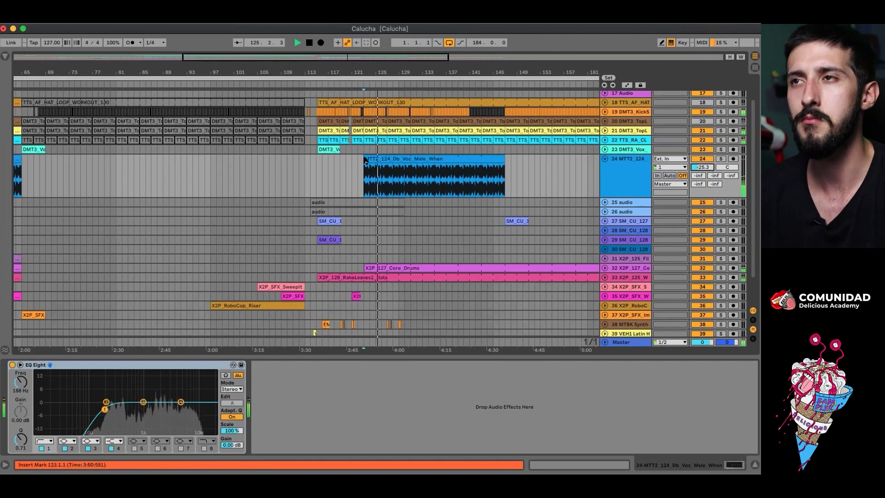
{"action": "key", "text": "space"}
Step: Move the insert mark to bar 112 on the 38 MTBK Synth track and play the full mix from there
{"action": "left_click", "coordinate": [302, 179]}
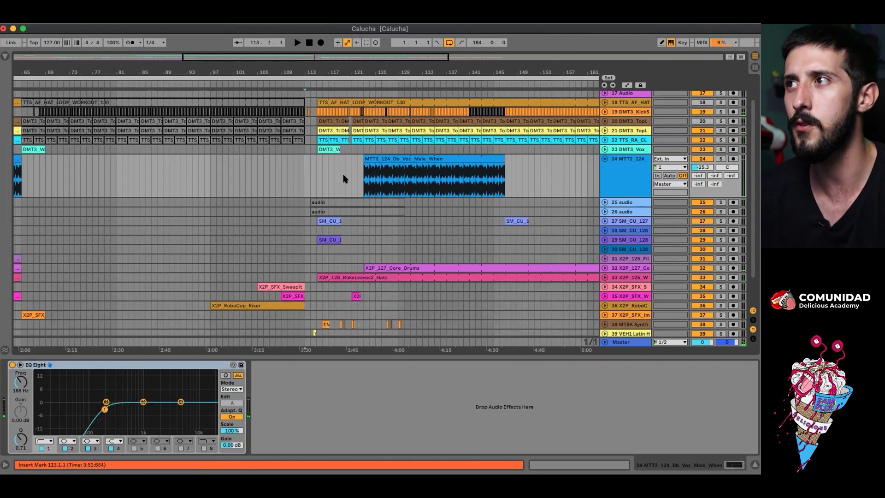
{"action": "left_click", "coordinate": [308, 222]}
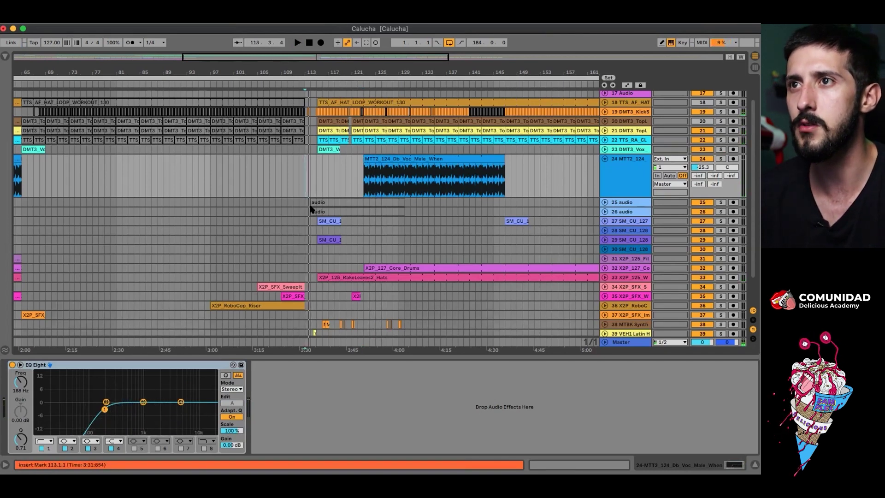
{"action": "left_click", "coordinate": [310, 209]}
{"action": "scroll", "coordinate": [302, 225], "scroll_direction": "down", "scroll_amount": 3}
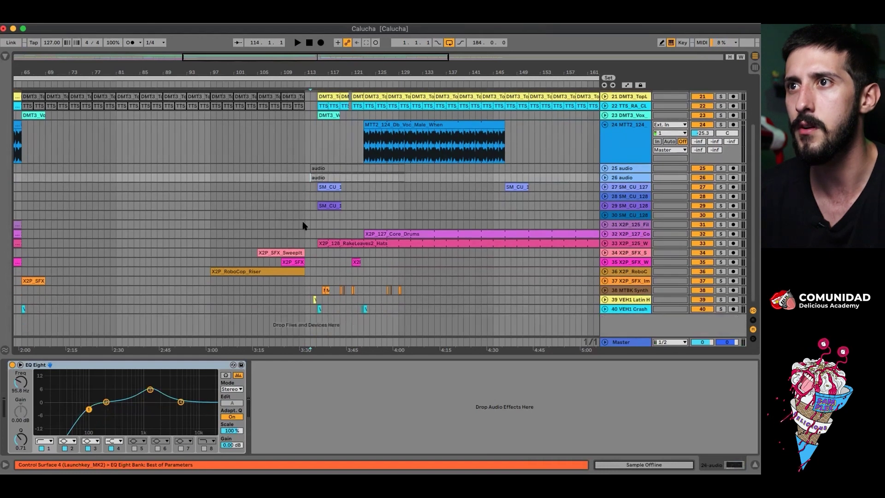
{"action": "left_click", "coordinate": [300, 290]}
{"action": "key", "text": "space"}
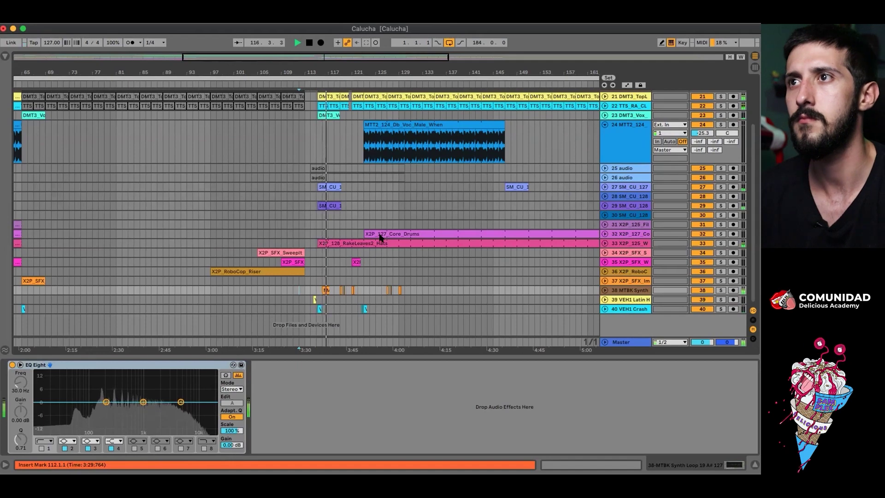
Step: Reset the master peak level in the mixer and check it while the full mix plays
{"action": "scroll", "coordinate": [380, 236], "scroll_direction": "up", "scroll_amount": 1}
{"action": "scroll", "coordinate": [380, 236], "scroll_direction": "up", "scroll_amount": 3}
{"action": "key", "text": "Tab"}
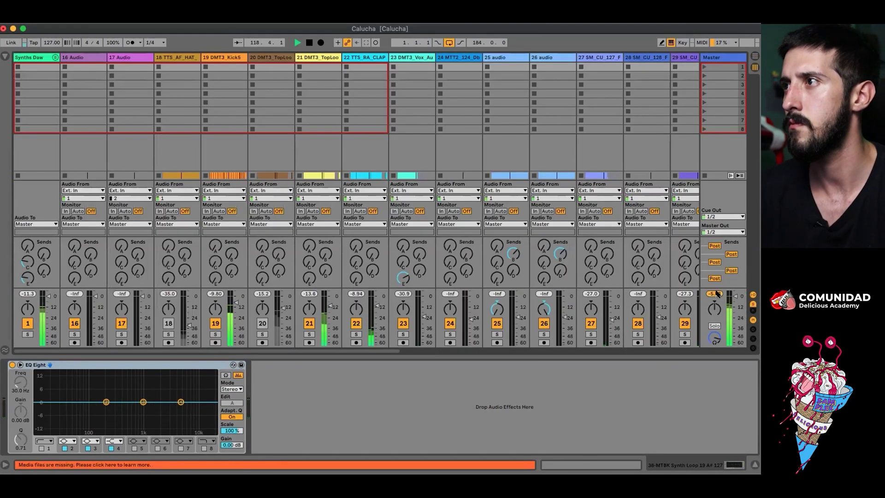
{"action": "left_click_drag", "start_coordinate": [722, 296], "coordinate": [718, 294]}
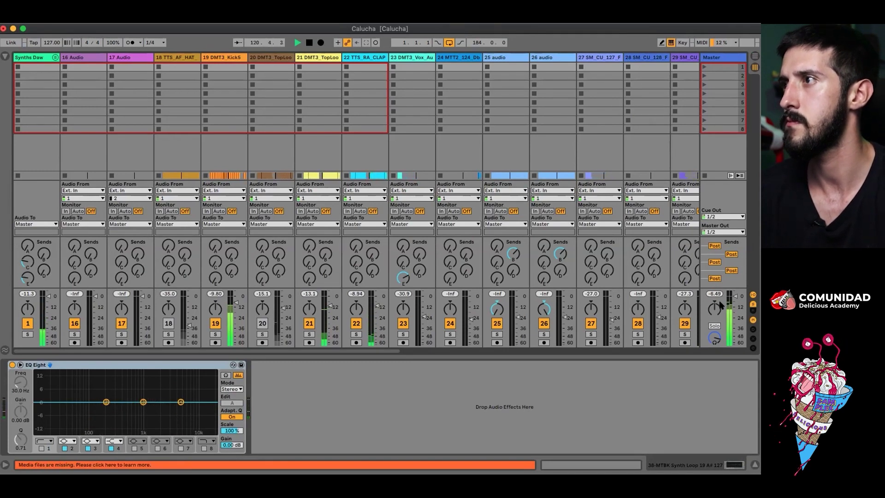